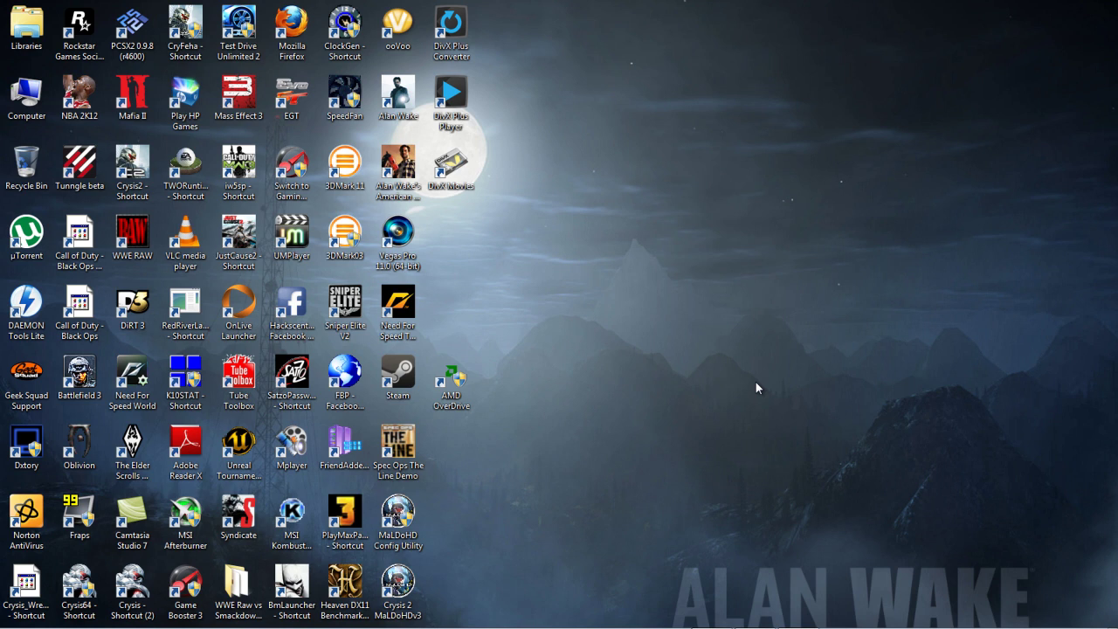
# Launch AMD VISION Engine Control Center from the taskbar and expand Performance to reach CPU Power
pyautogui.moveTo(738, 622)
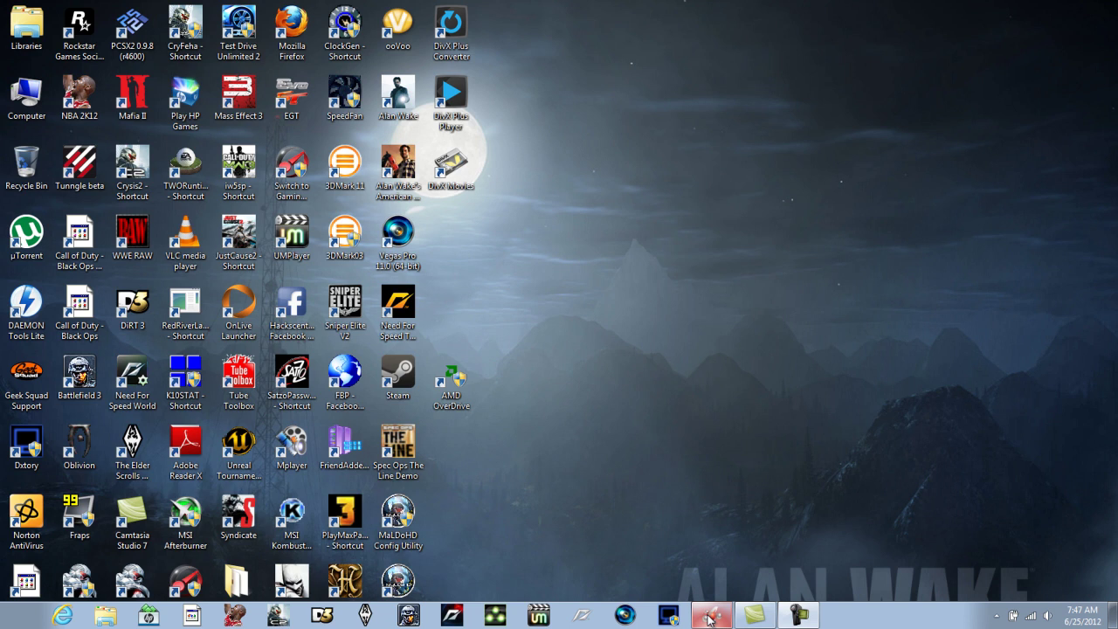
pyautogui.click(710, 616)
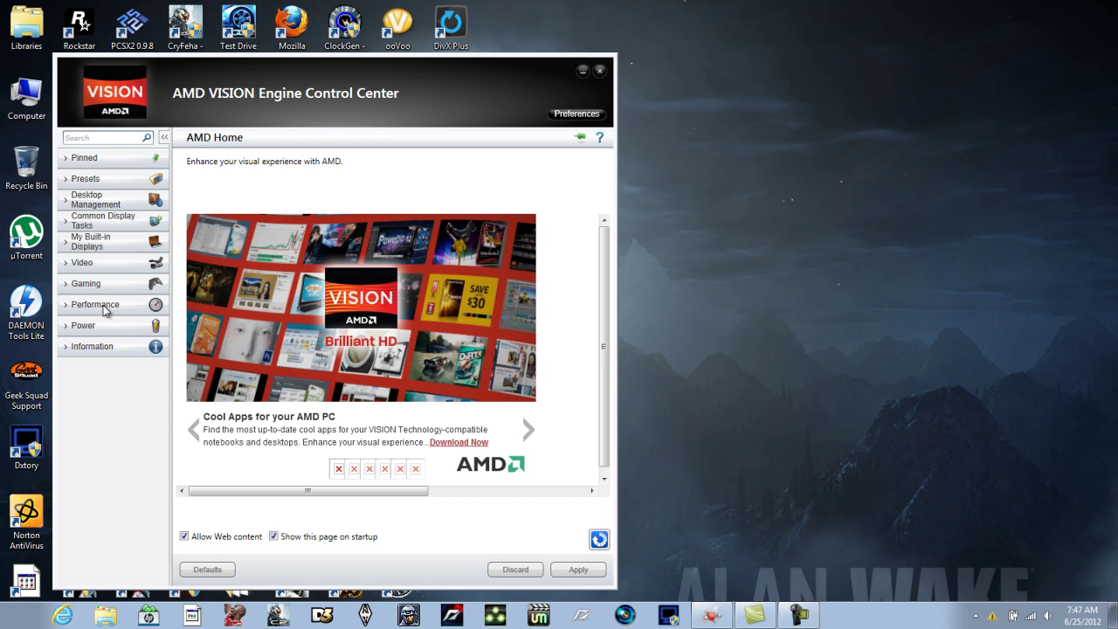
pyautogui.click(97, 304)
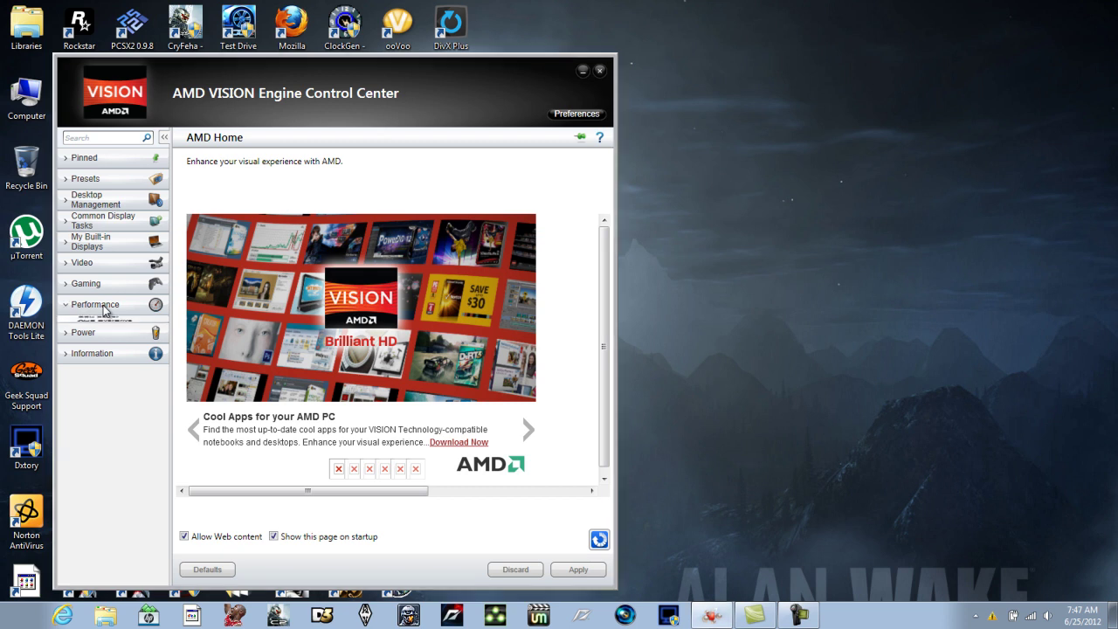
pyautogui.click(104, 321)
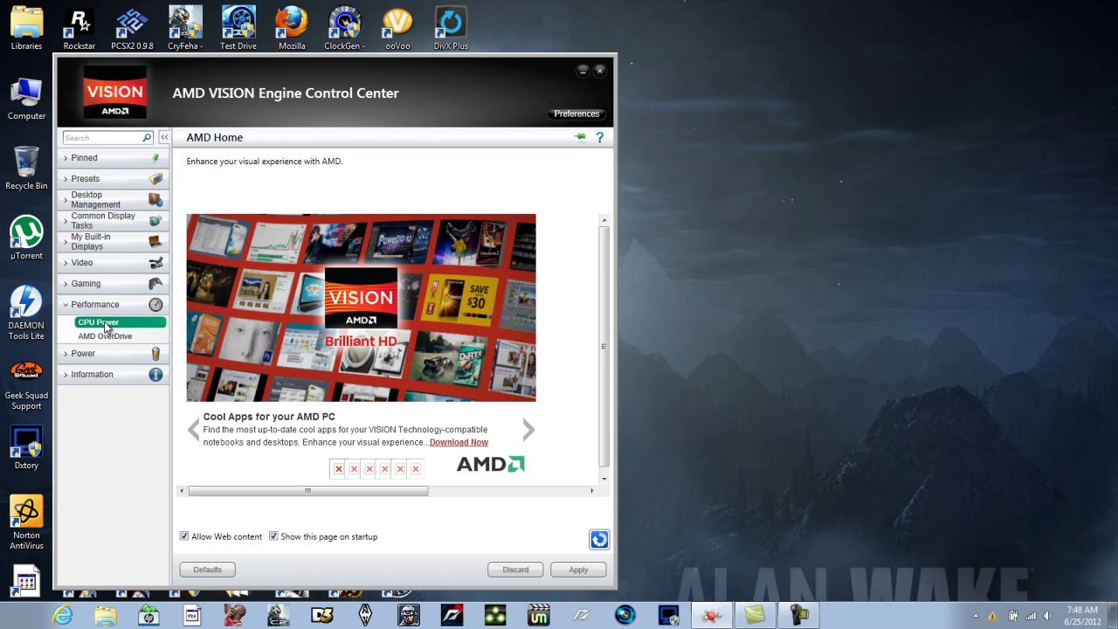
# Open AMD OverDrive under Performance, where CPU OverDrive shows disabled at 2400 MHz
pyautogui.click(116, 337)
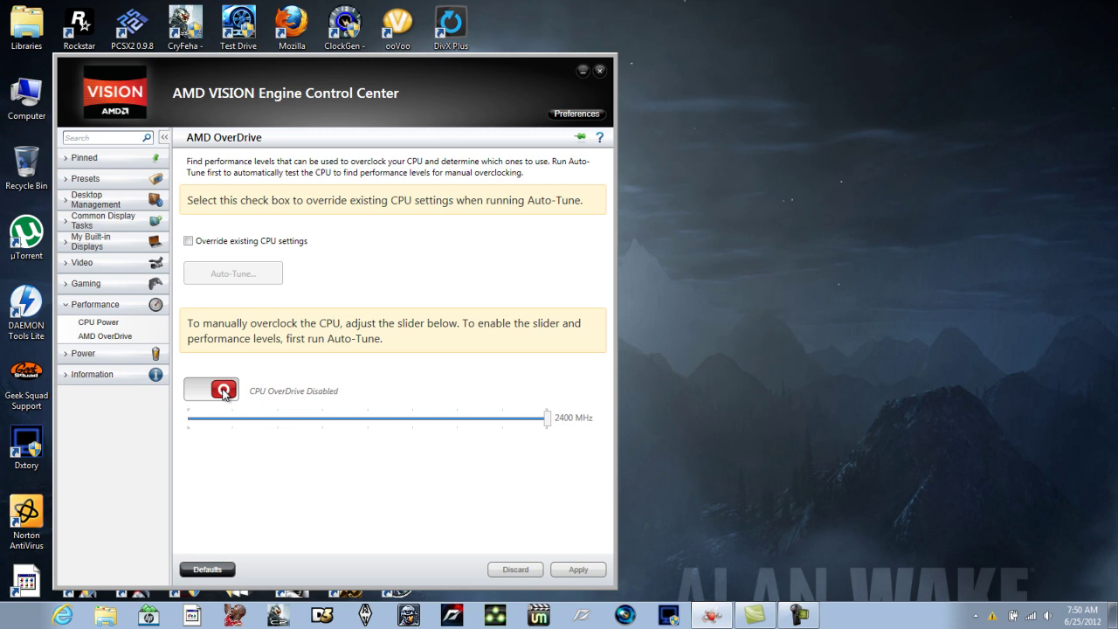
pyautogui.click(225, 392)
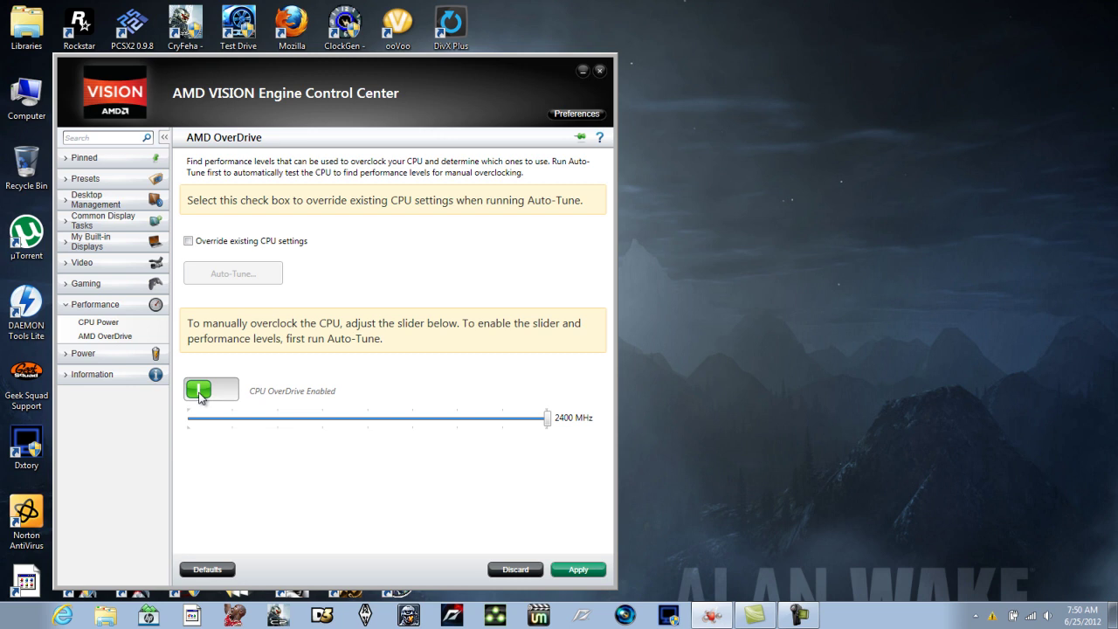
pyautogui.click(199, 394)
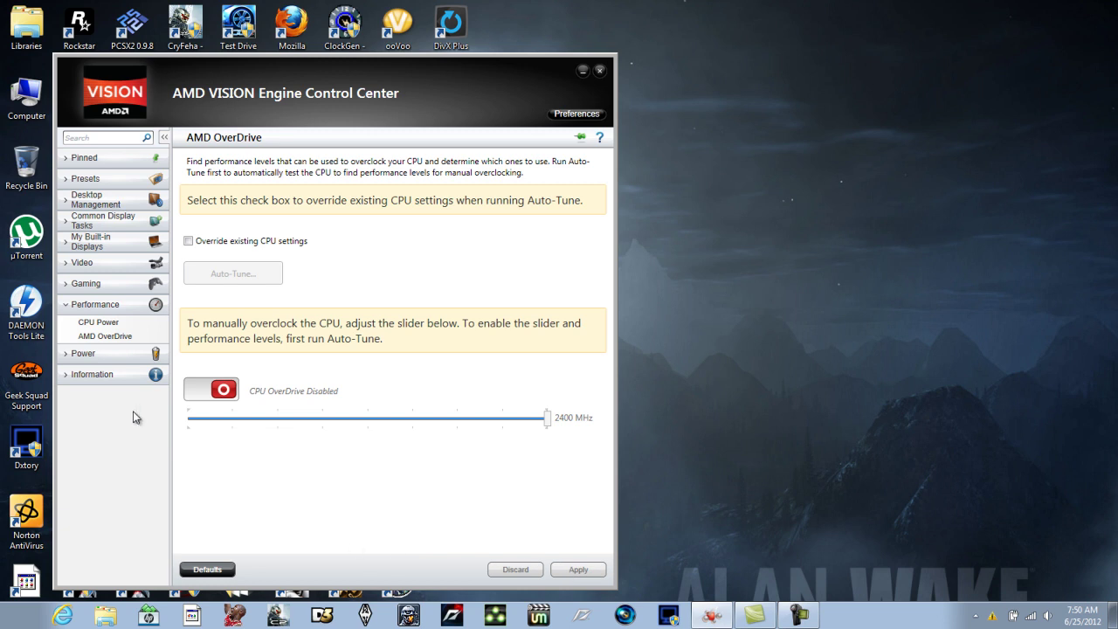
# View the CPU Power page: High performance plan, 800–1500 MHz on battery, 1500 MHz plugged in
pyautogui.click(106, 324)
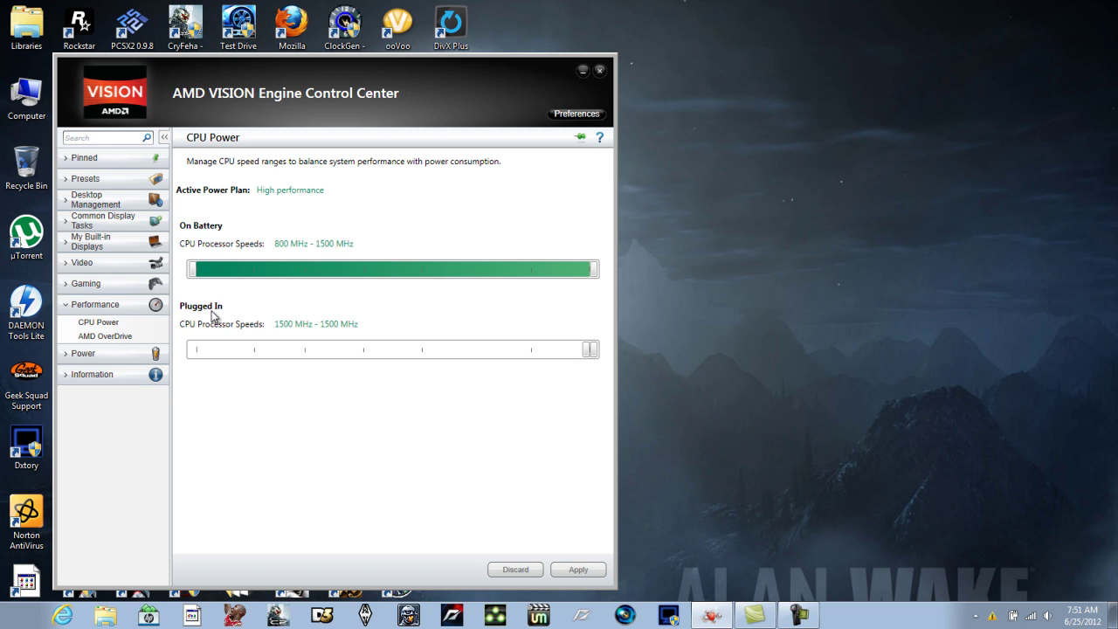
# Switch to Standard View and reach AMD OverDrive through the Performance category page
pyautogui.click(588, 119)
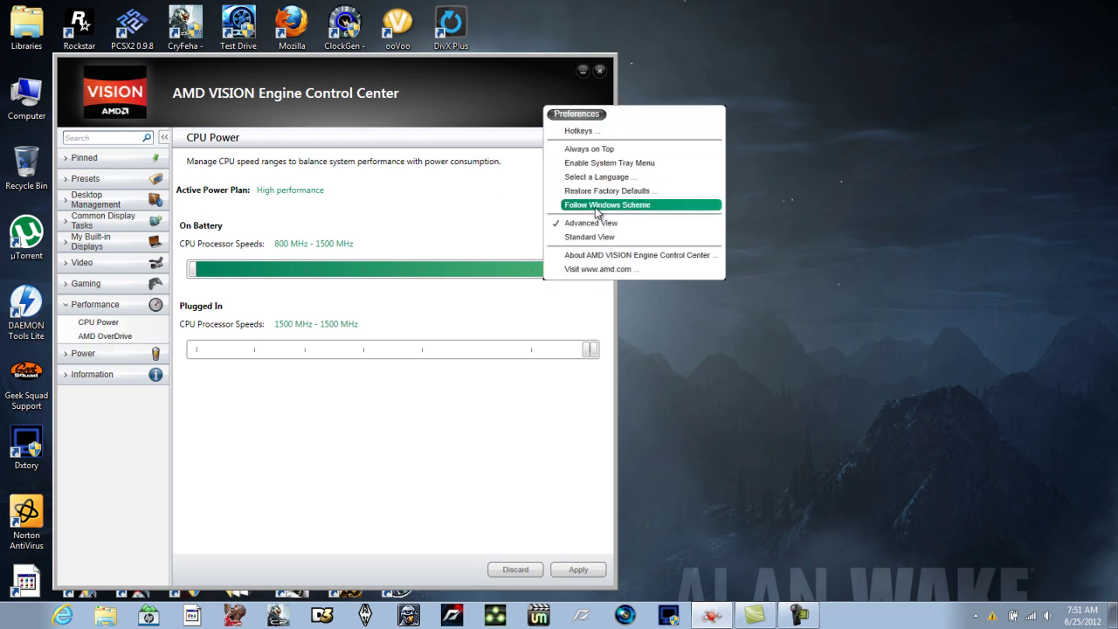
pyautogui.click(594, 239)
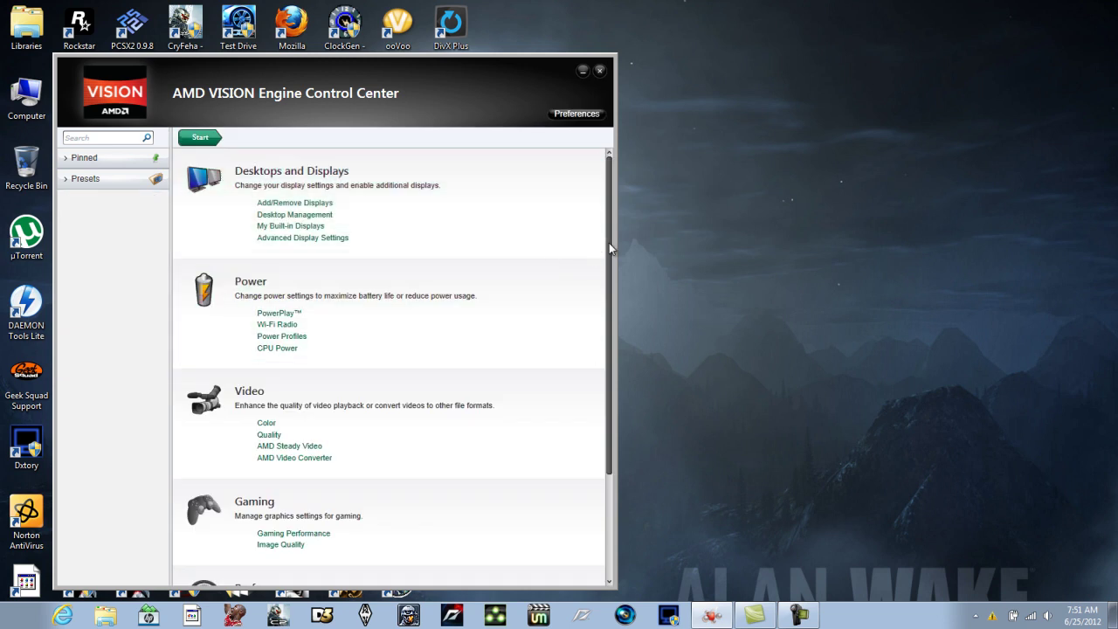
pyautogui.scroll(-3, 609, 249)
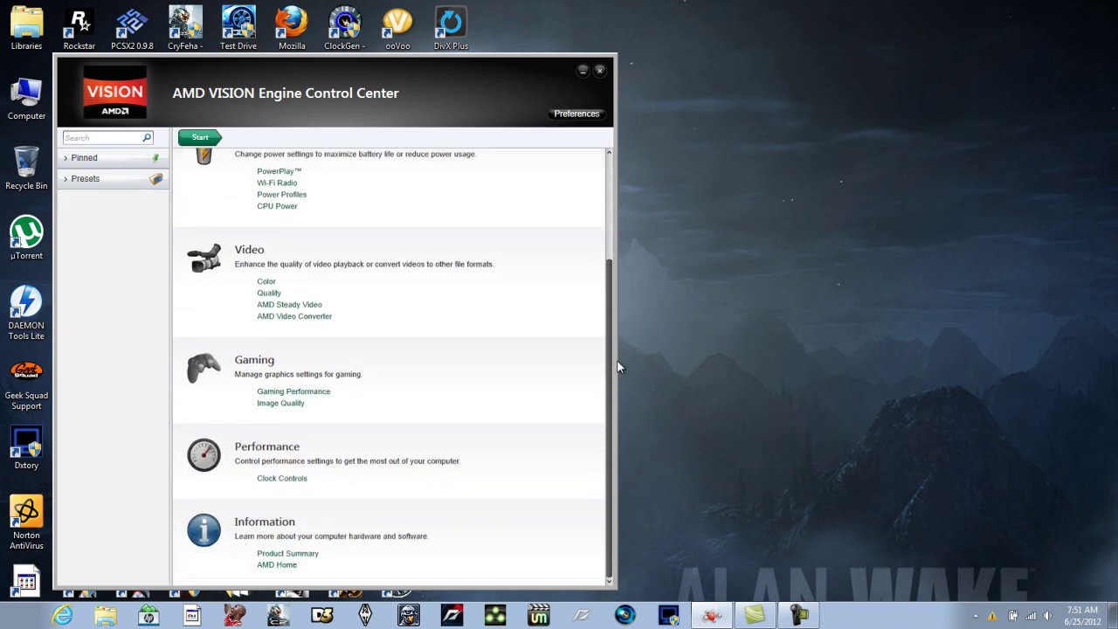
pyautogui.click(353, 465)
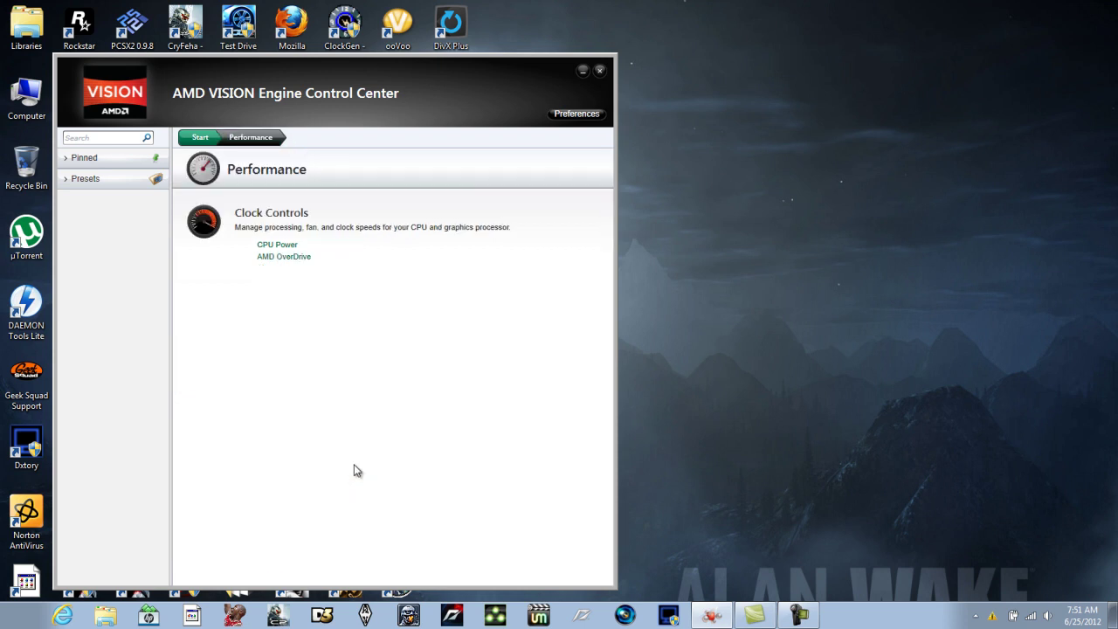
pyautogui.click(288, 257)
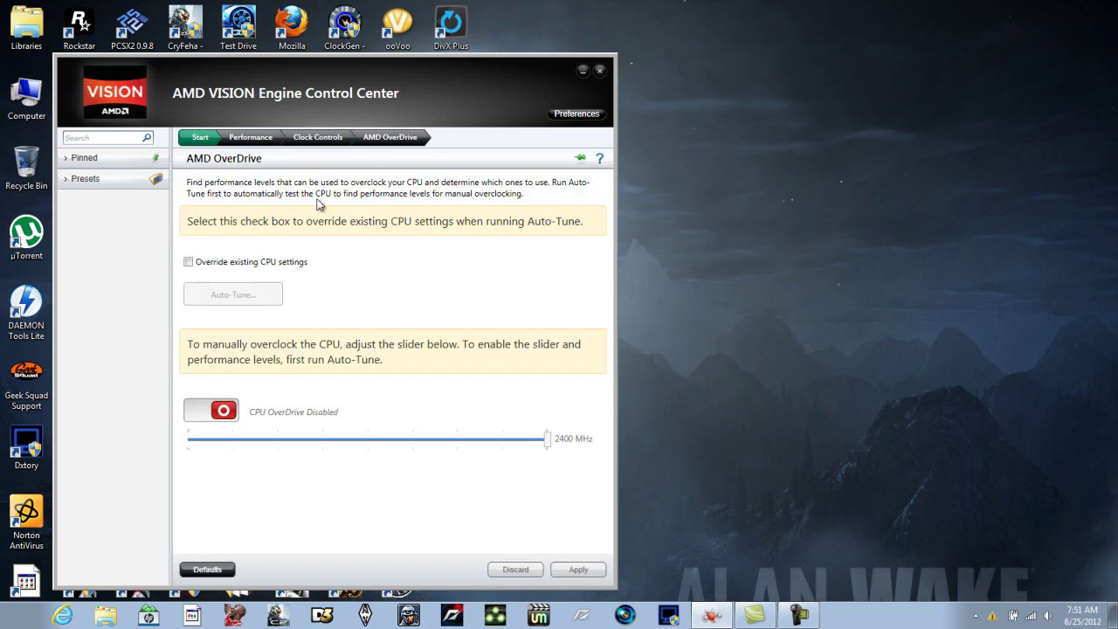
# Close the control center and launch standalone AMD OverDrive, accepting the overclocking warning
pyautogui.click(600, 72)
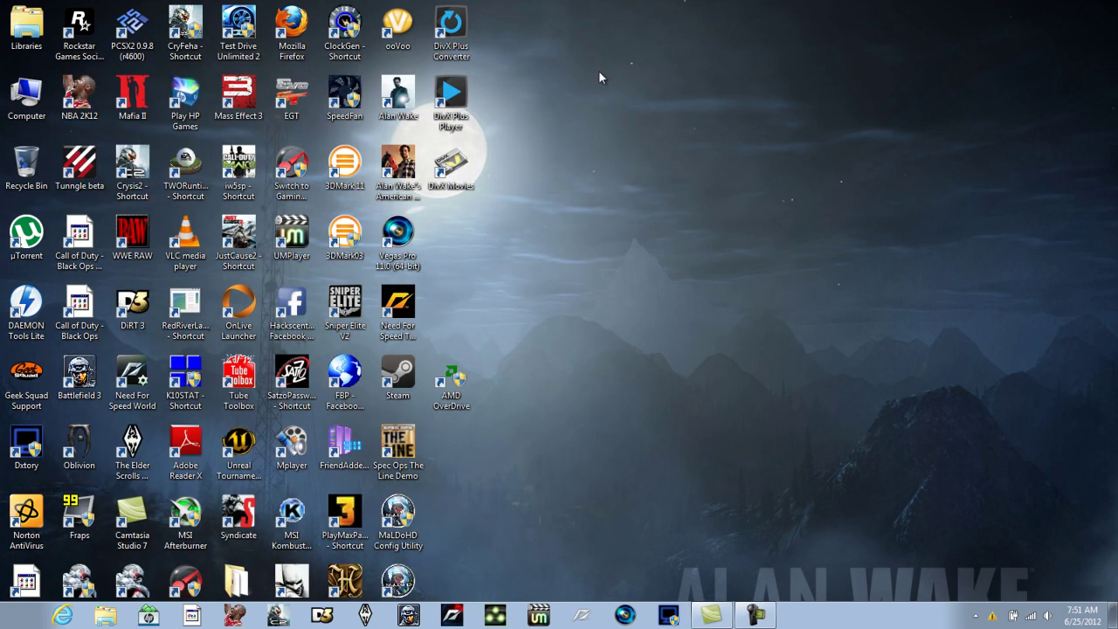
pyautogui.click(455, 376)
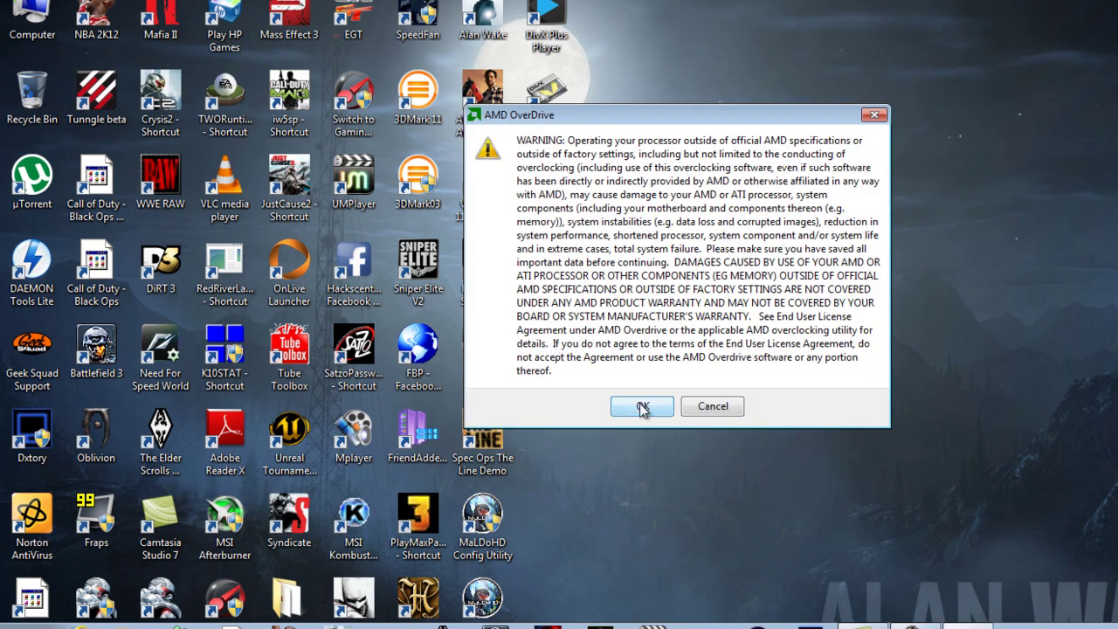
pyautogui.click(643, 409)
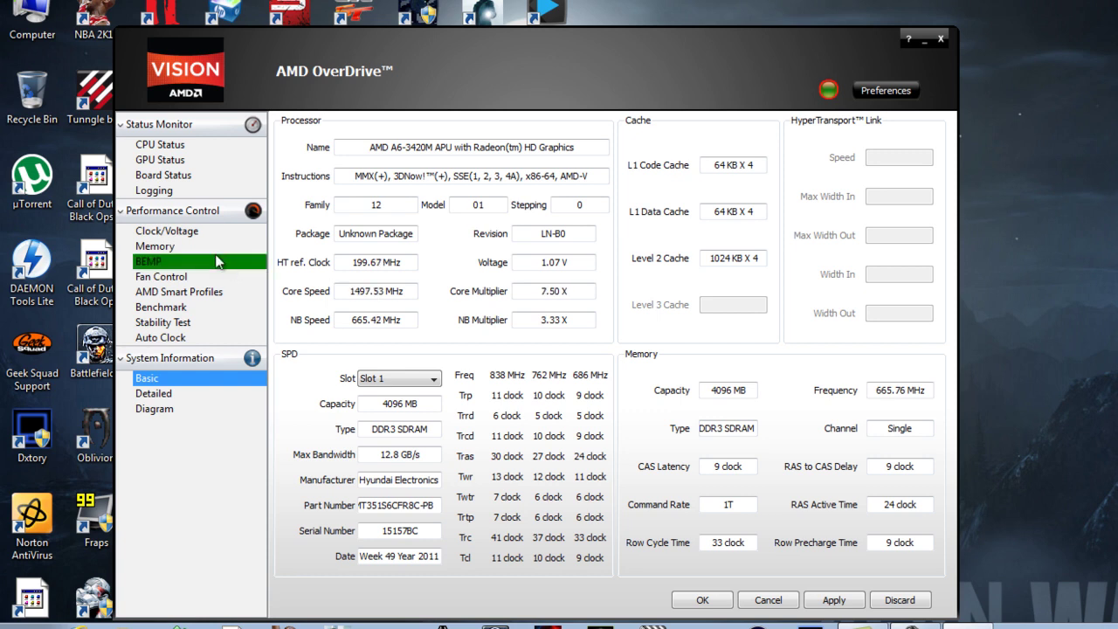
# Show the Detailed system information tree with CPU 0–3, GPU 0, memory, BIOS and USB controllers
pyautogui.click(171, 398)
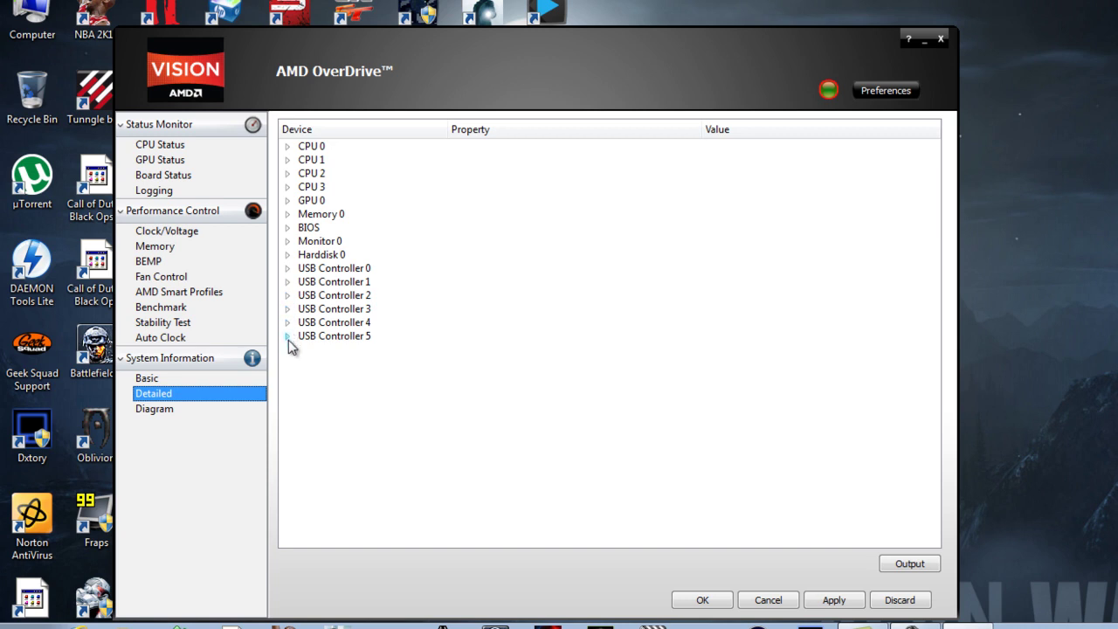
# Browse Auto Clock and Stability Test, ending on Benchmark with integer, floating point, memory and cache tests
pyautogui.click(223, 340)
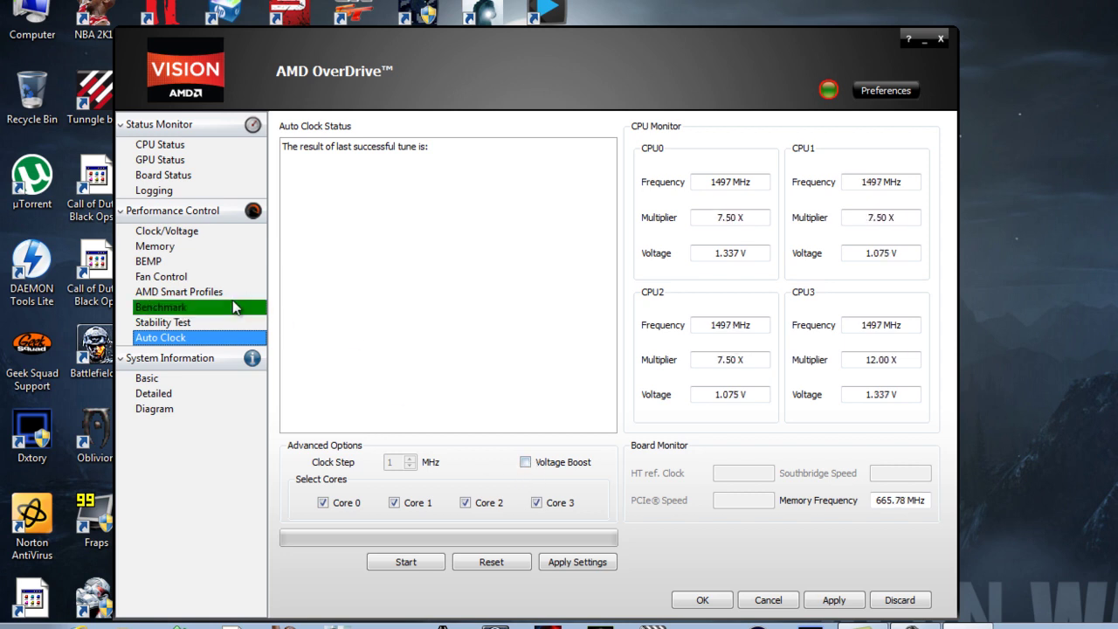
pyautogui.click(194, 325)
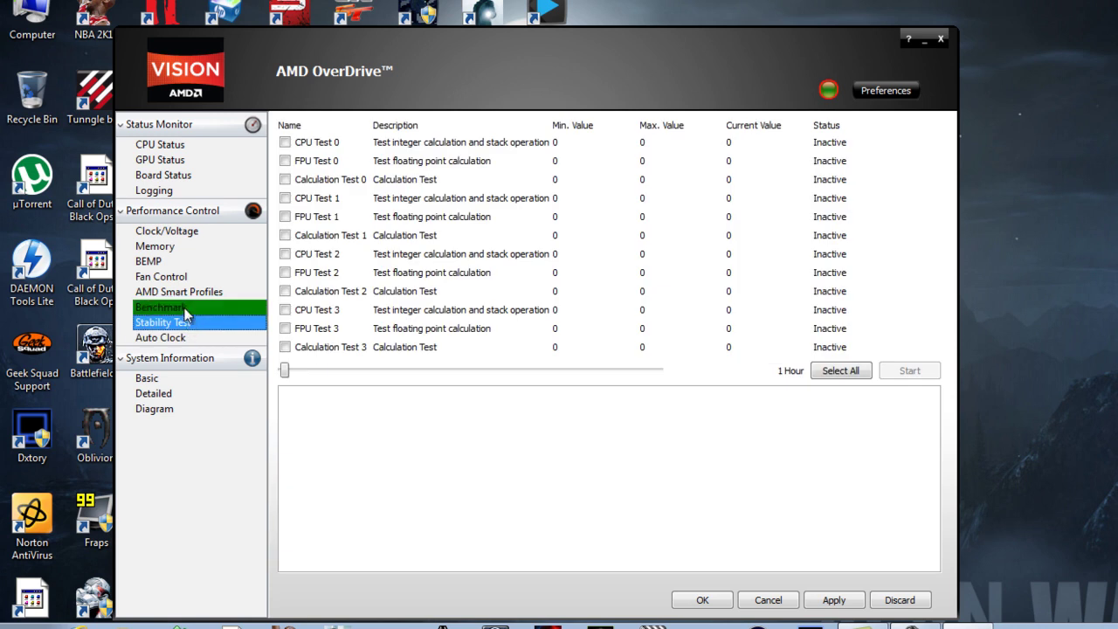
pyautogui.click(185, 310)
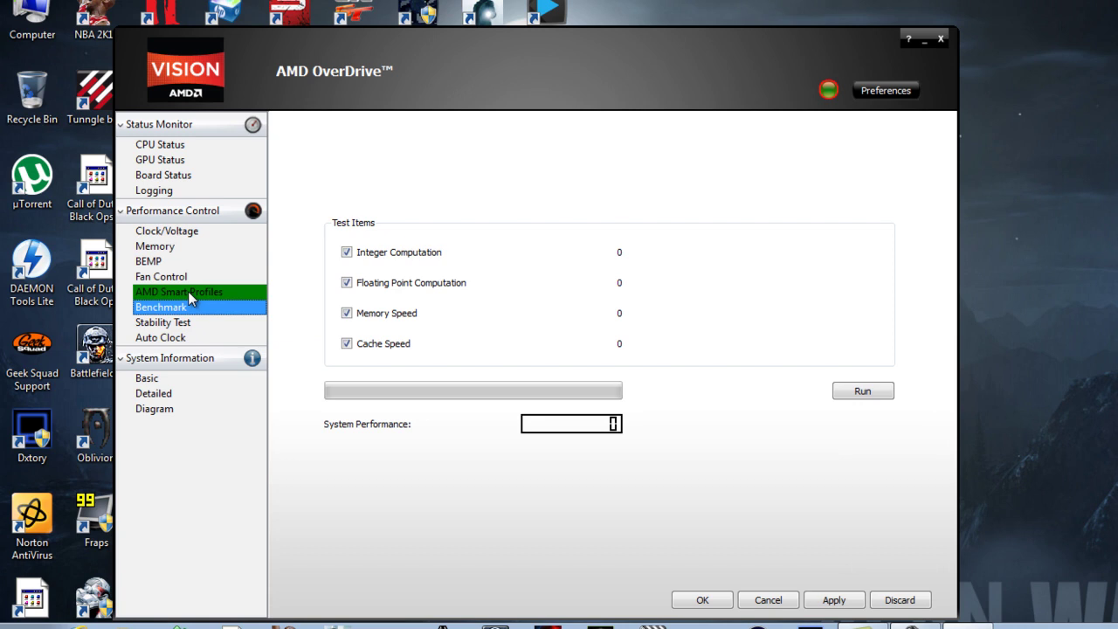
# Dismiss the AMD Smart Profiles note and view Fan Control with FAN0–FAN3 at 100%
pyautogui.click(187, 293)
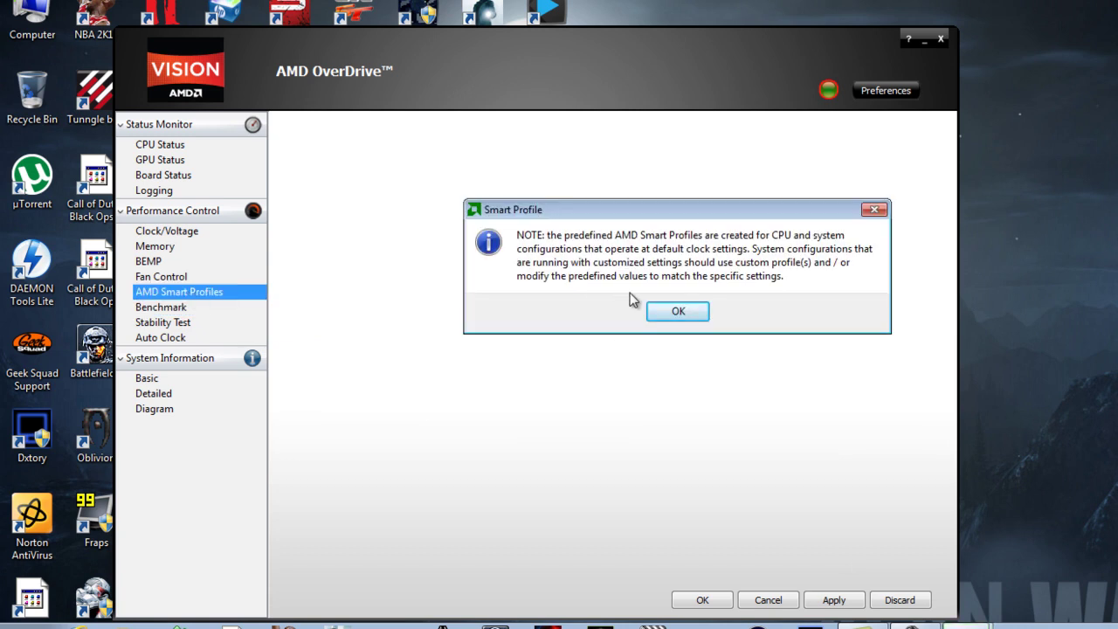
pyautogui.click(678, 311)
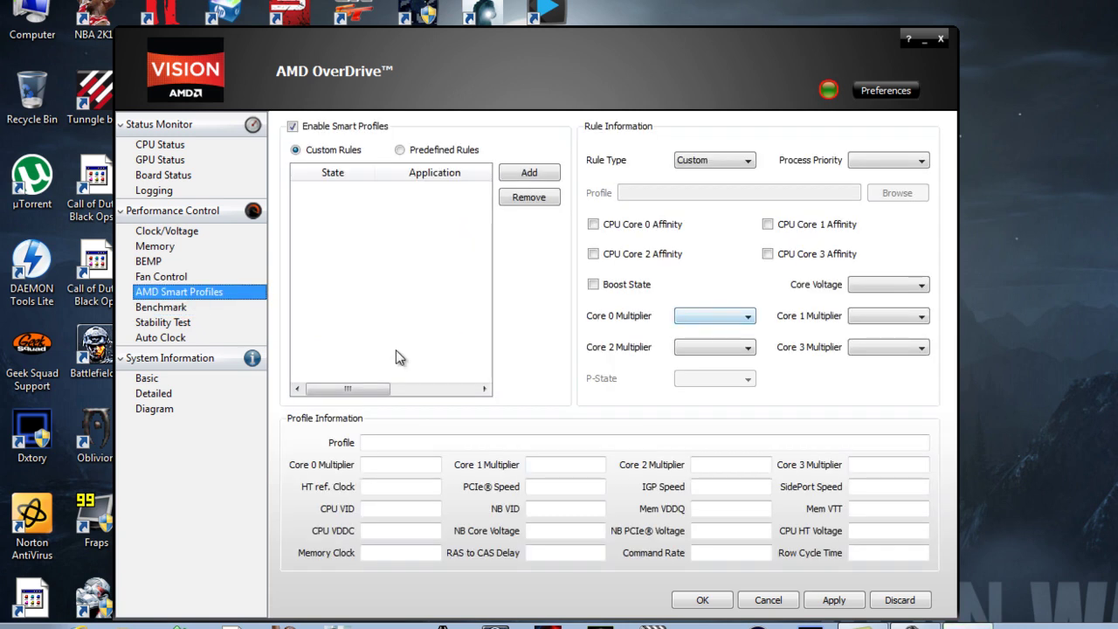
pyautogui.click(157, 278)
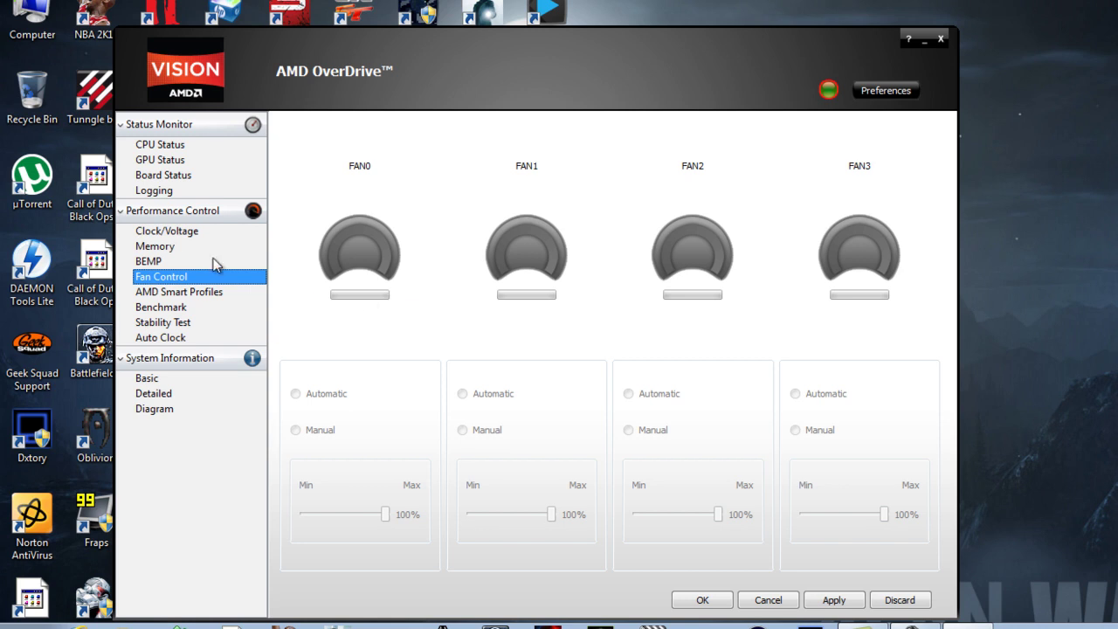
# Browse BEMP and Memory timings, ending on Clock/Voltage showing 1500 MHz at 7.5X, 1.0750 V
pyautogui.click(183, 260)
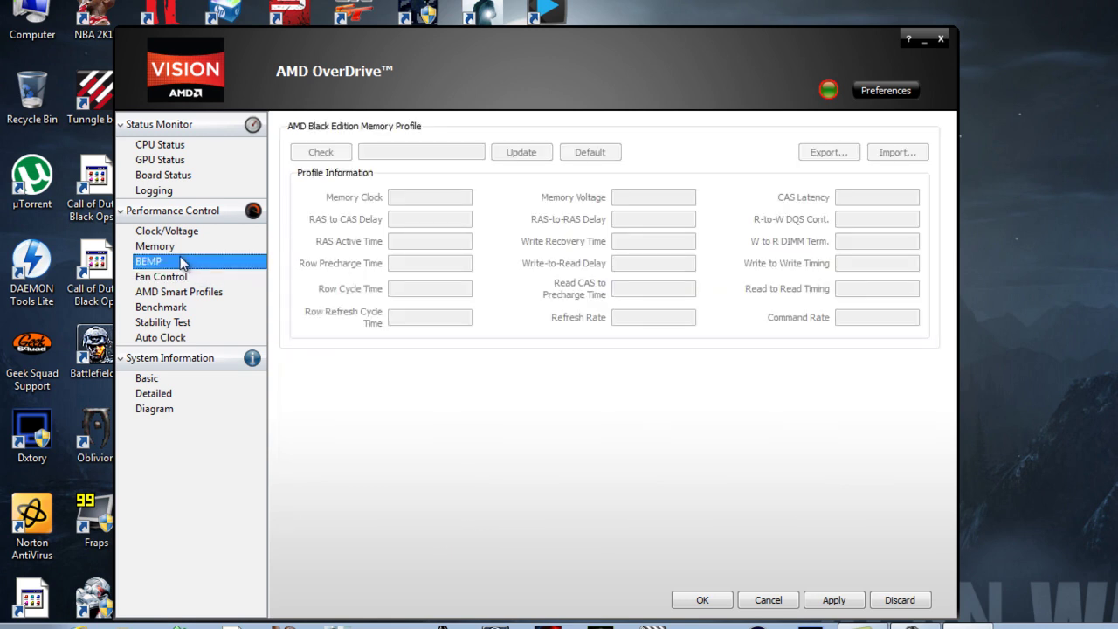
pyautogui.click(170, 247)
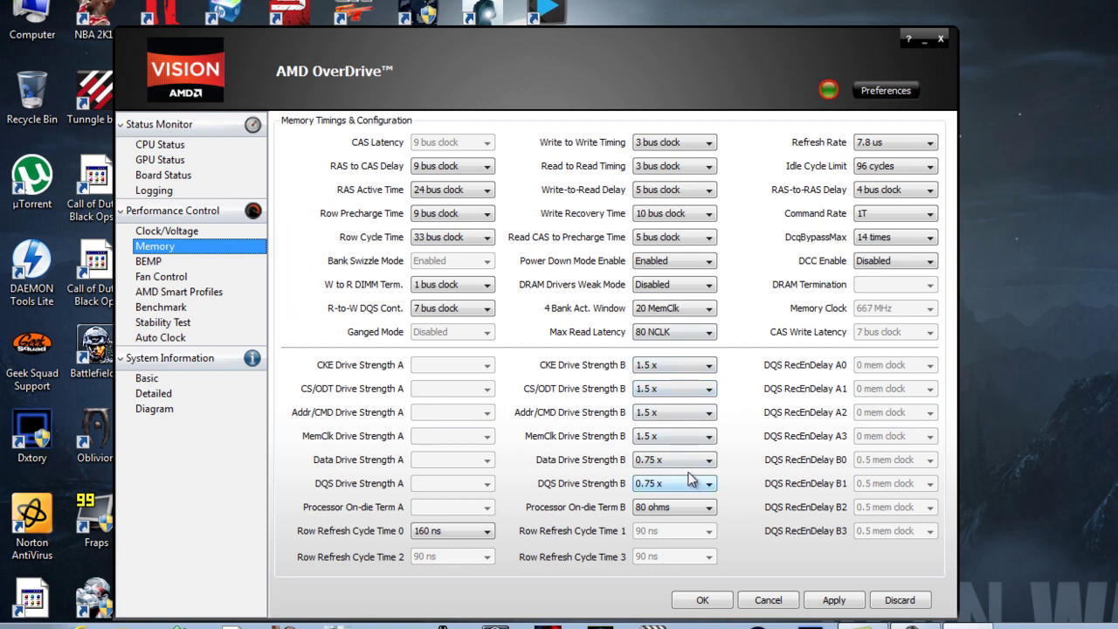
pyautogui.click(155, 232)
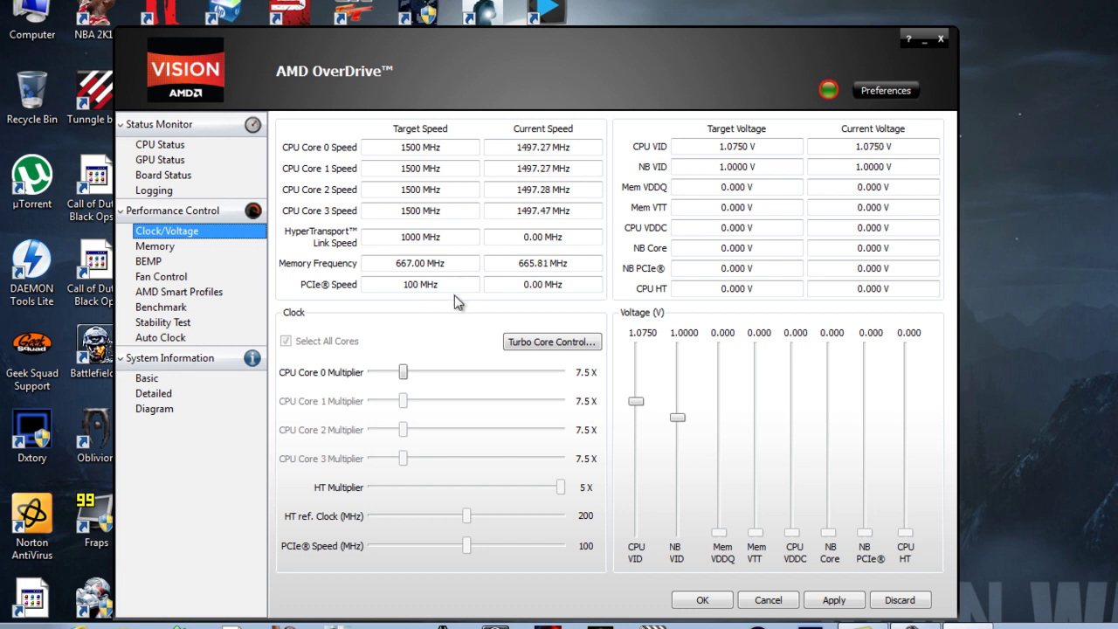
# Compare CPU Status and GPU Status, returning to per-core readings of 1497–2396 MHz at about 53 °C
pyautogui.click(173, 146)
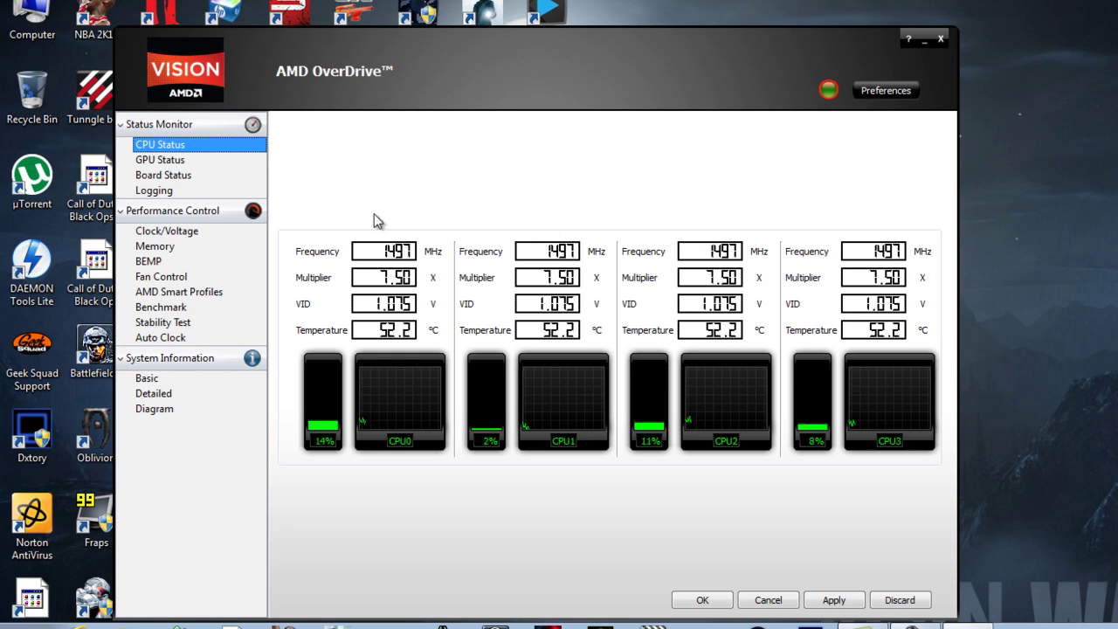
pyautogui.click(176, 167)
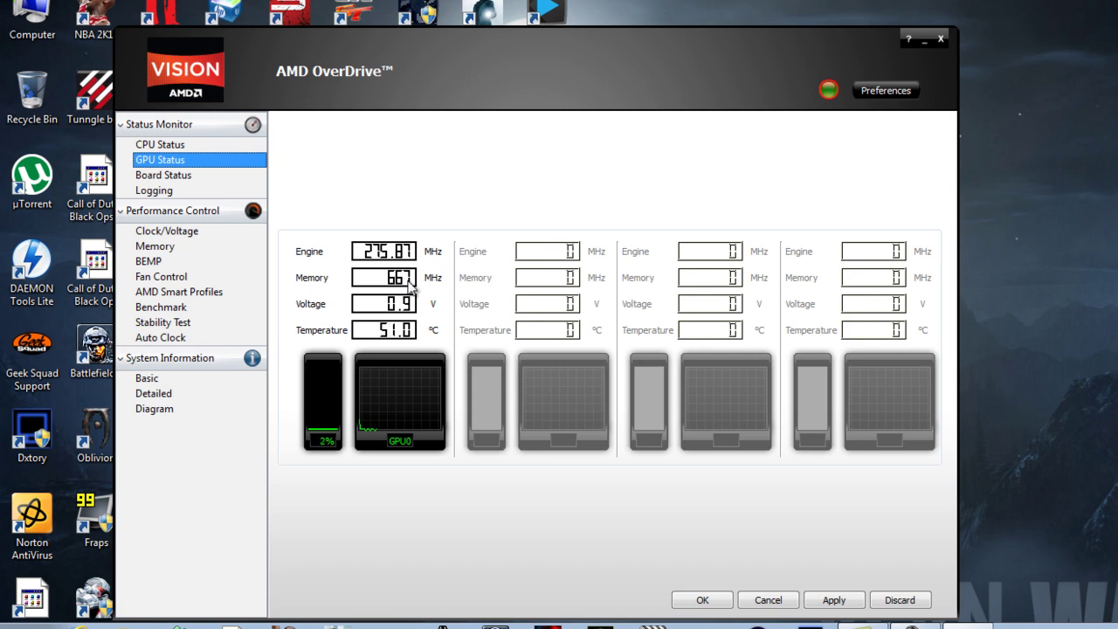
pyautogui.click(166, 148)
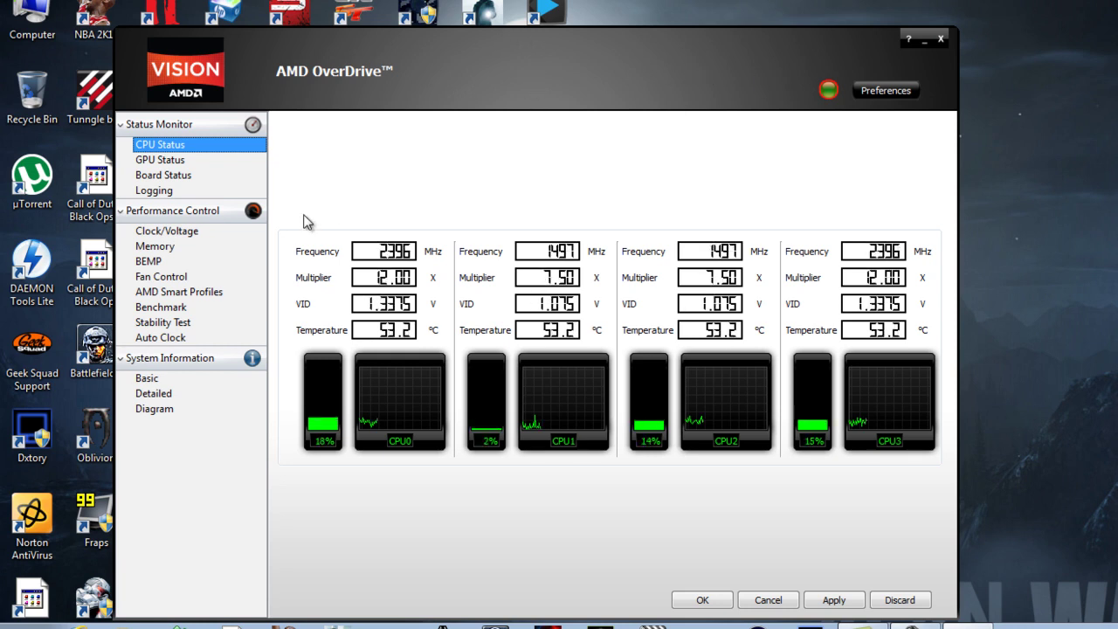
# Close AMD OverDrive and scroll the Start menu's All Programs list down to FusionTweaker
pyautogui.click(941, 41)
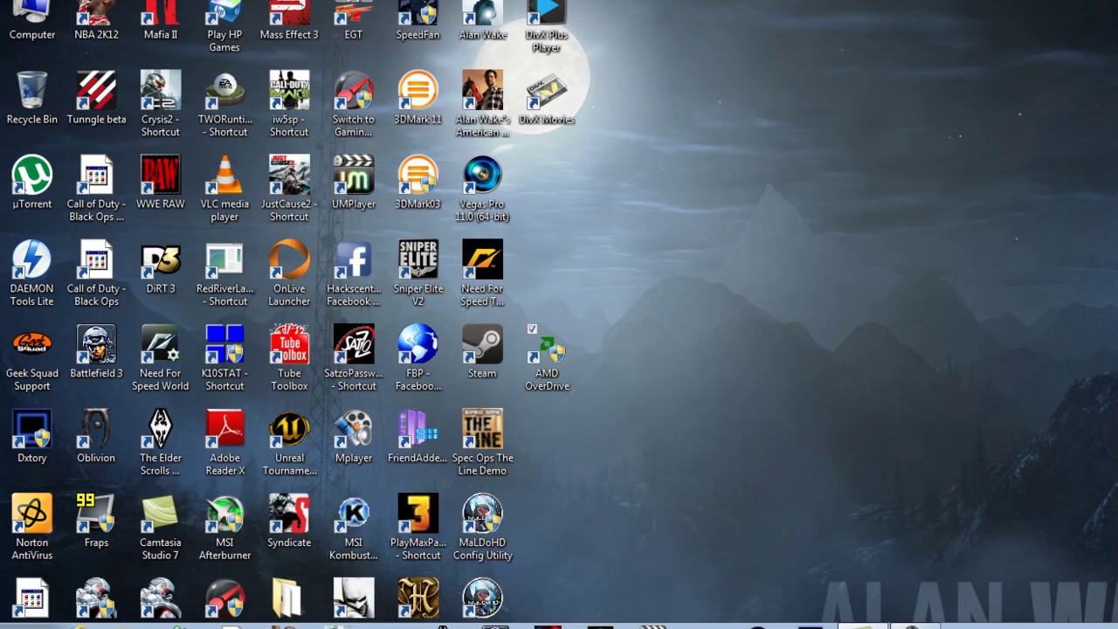
pyautogui.click(40, 626)
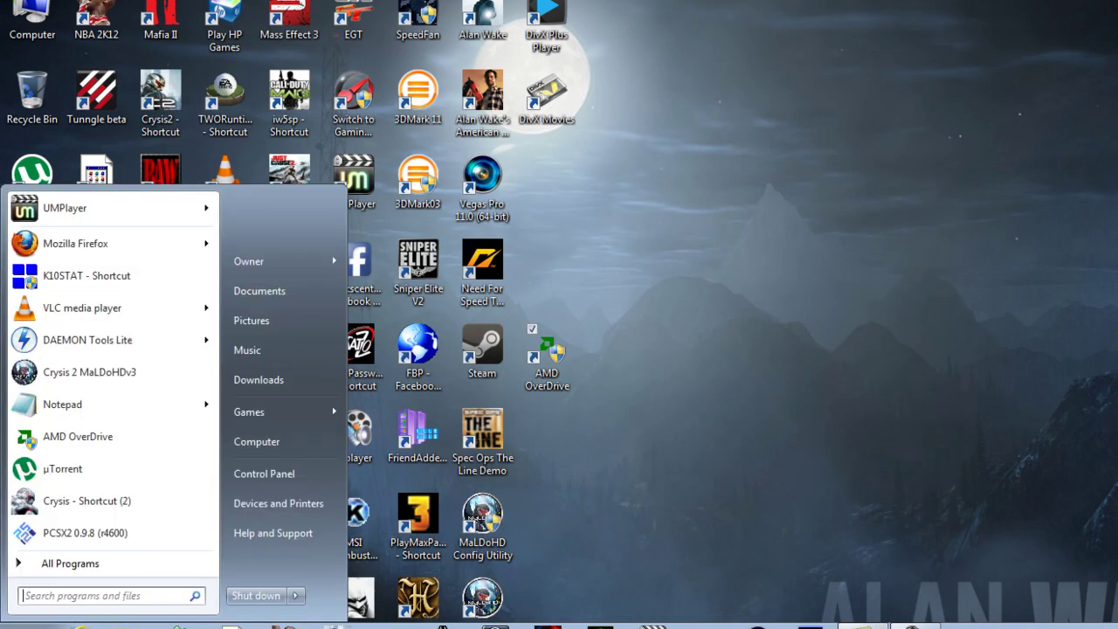
pyautogui.click(78, 565)
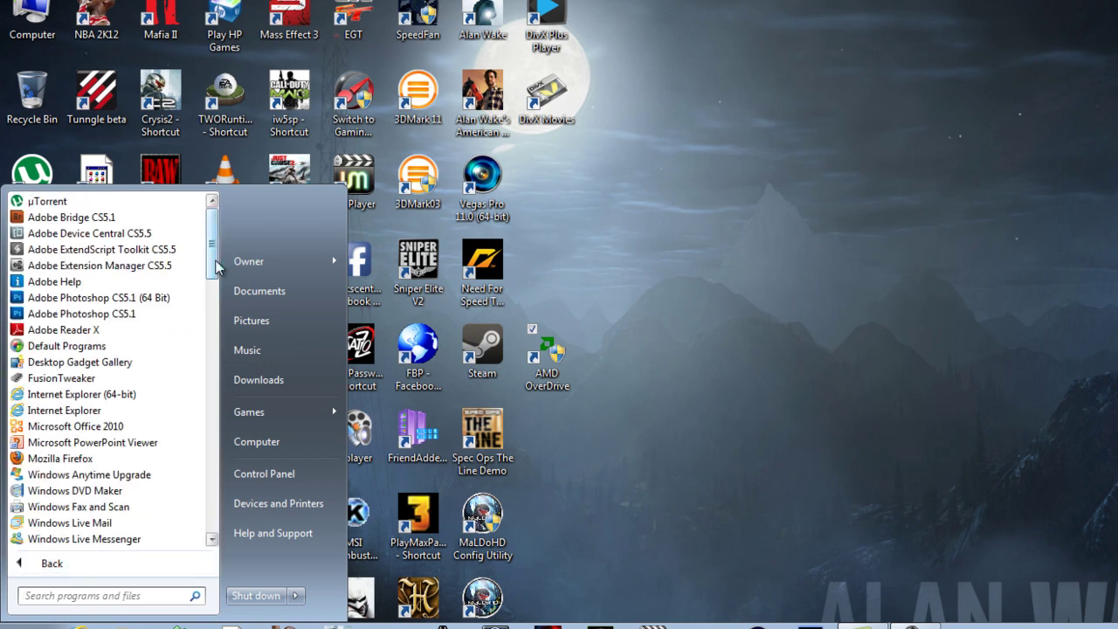
pyautogui.moveTo(216, 267); pyautogui.dragTo(197, 313)
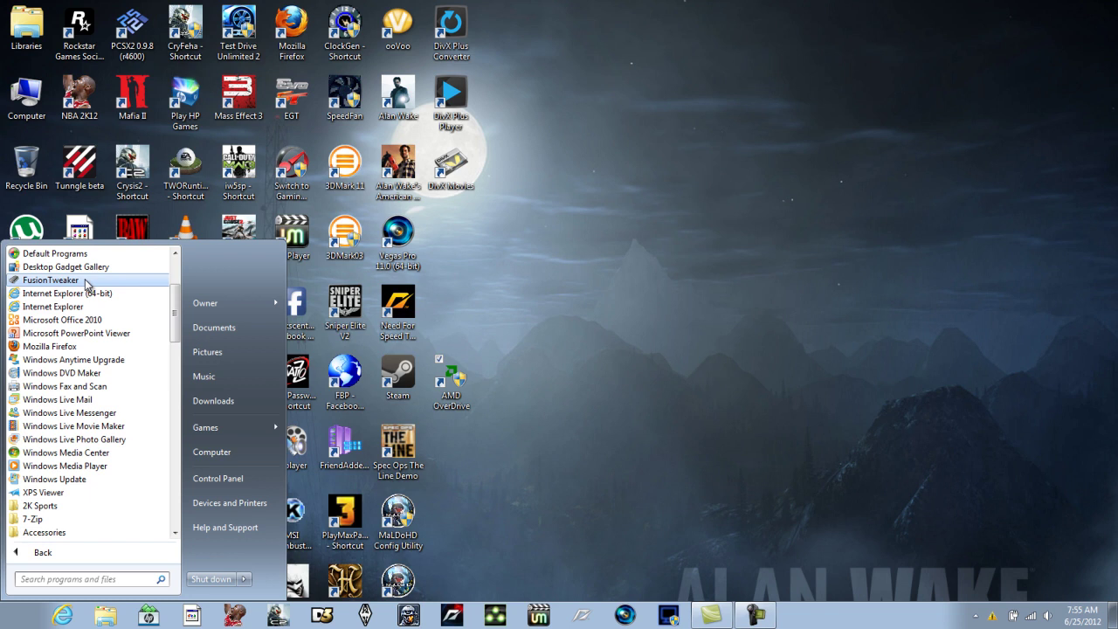
# Launch FusionTweaker V1.0.5 from the All Programs list
pyautogui.click(87, 281)
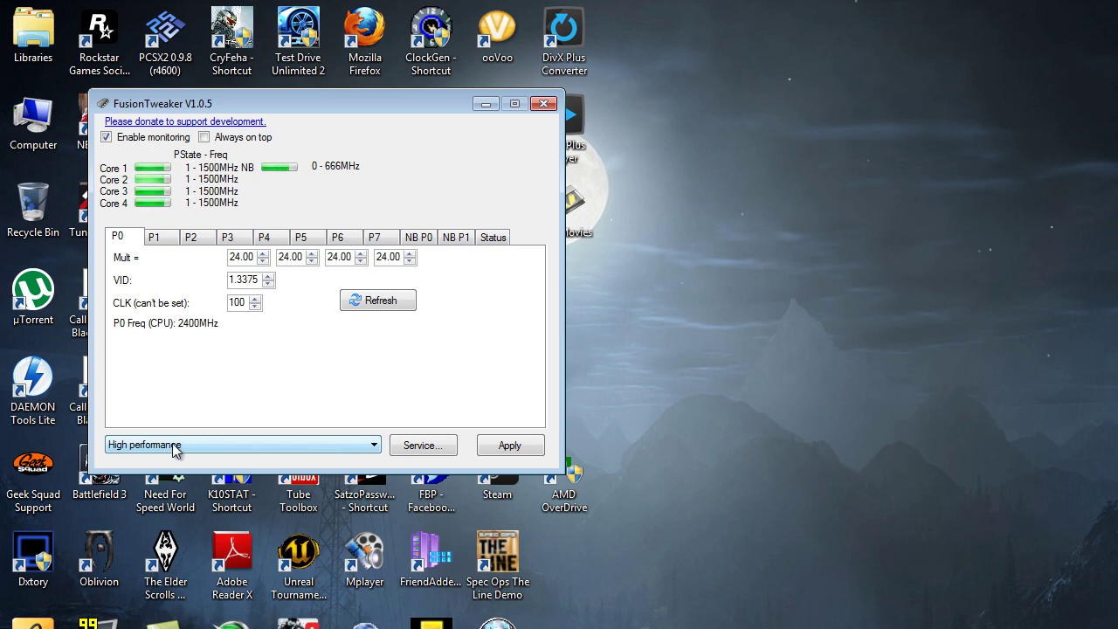
# Try the HP Recommended plan, apply High performance, then switch to Power saver
pyautogui.click(280, 447)
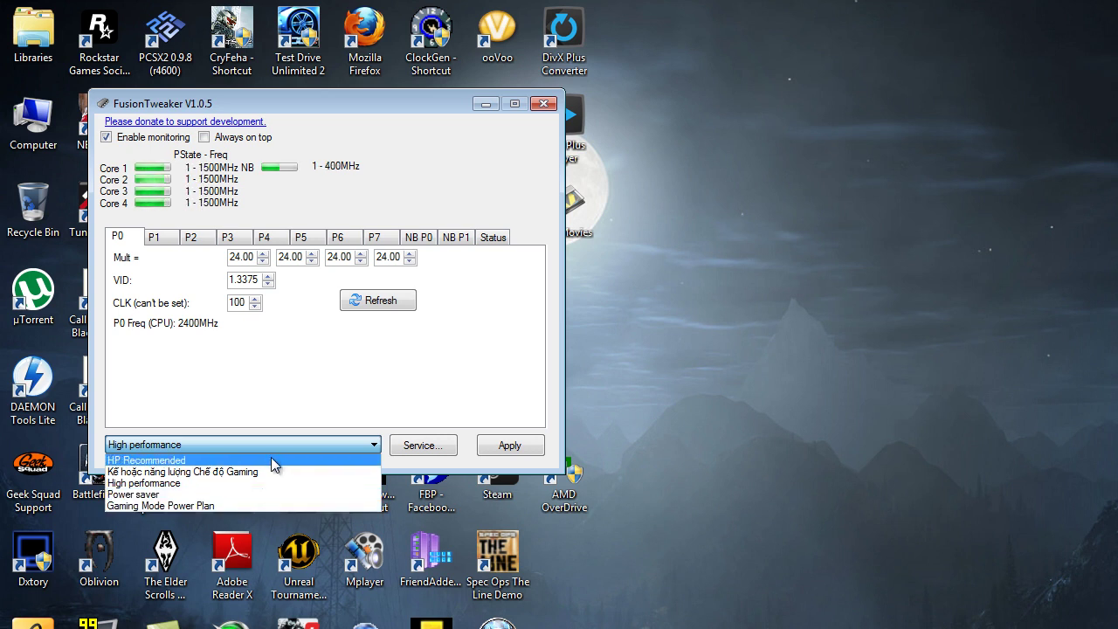
pyautogui.click(271, 457)
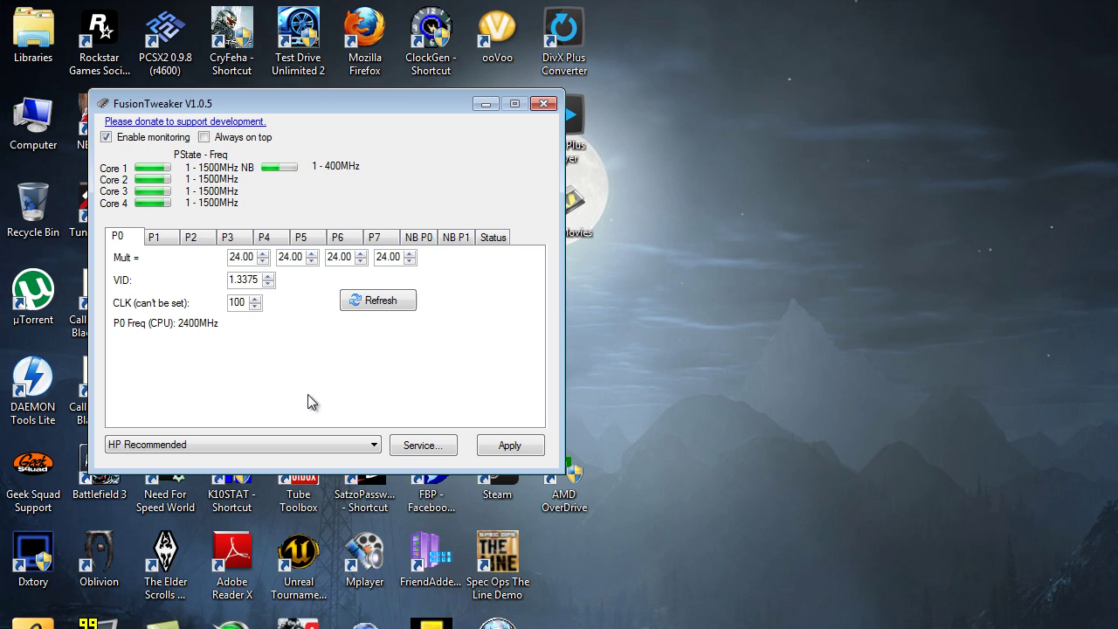
pyautogui.click(329, 445)
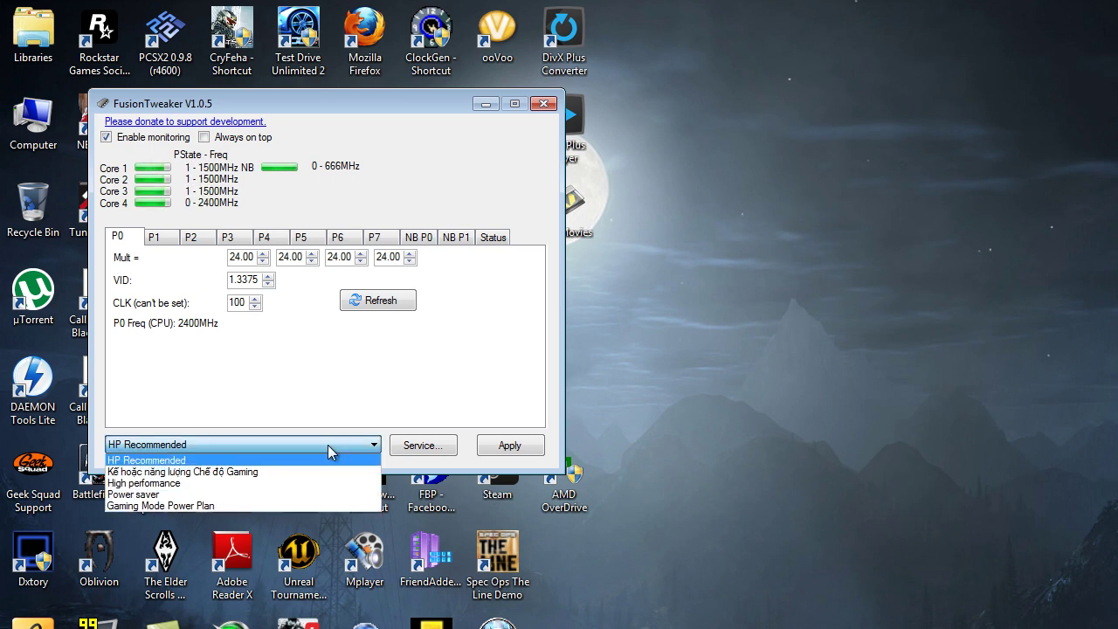
pyautogui.click(297, 484)
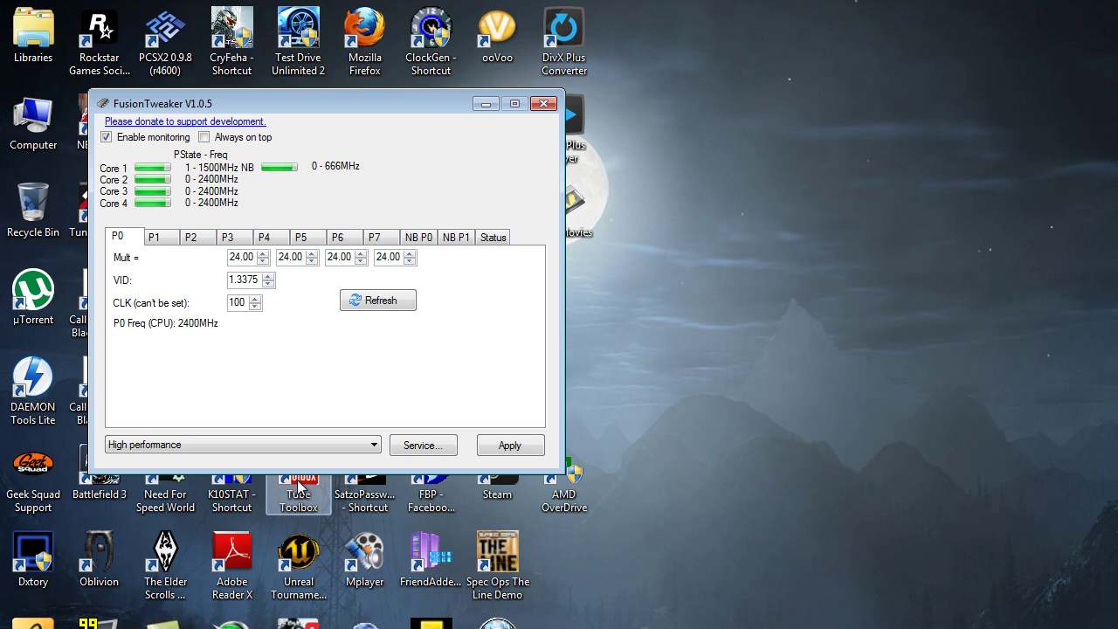
pyautogui.click(510, 448)
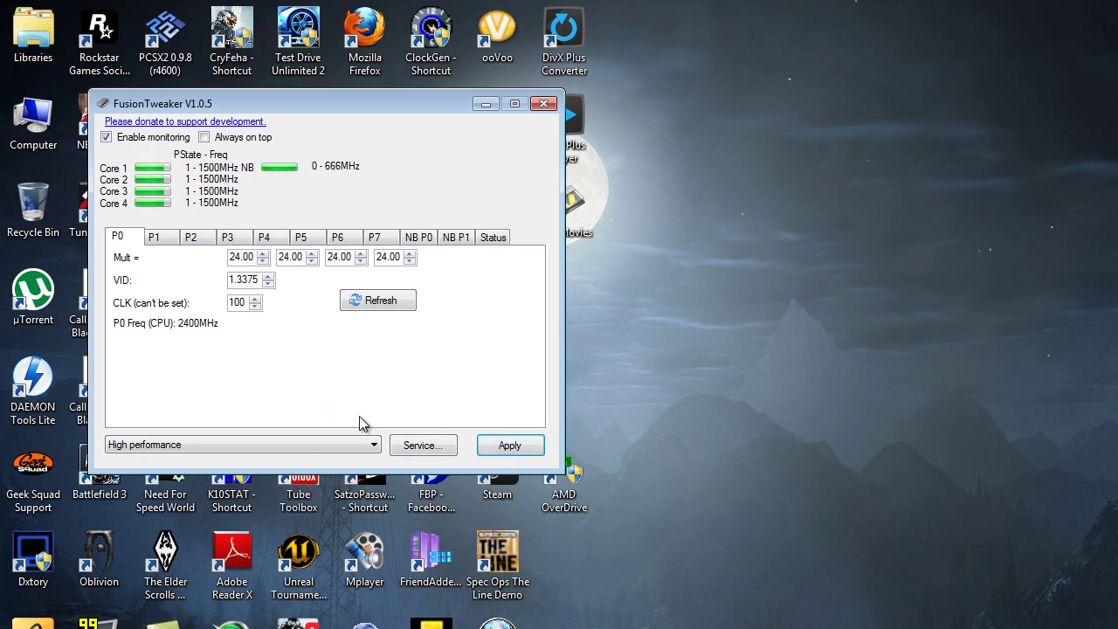
pyautogui.click(307, 444)
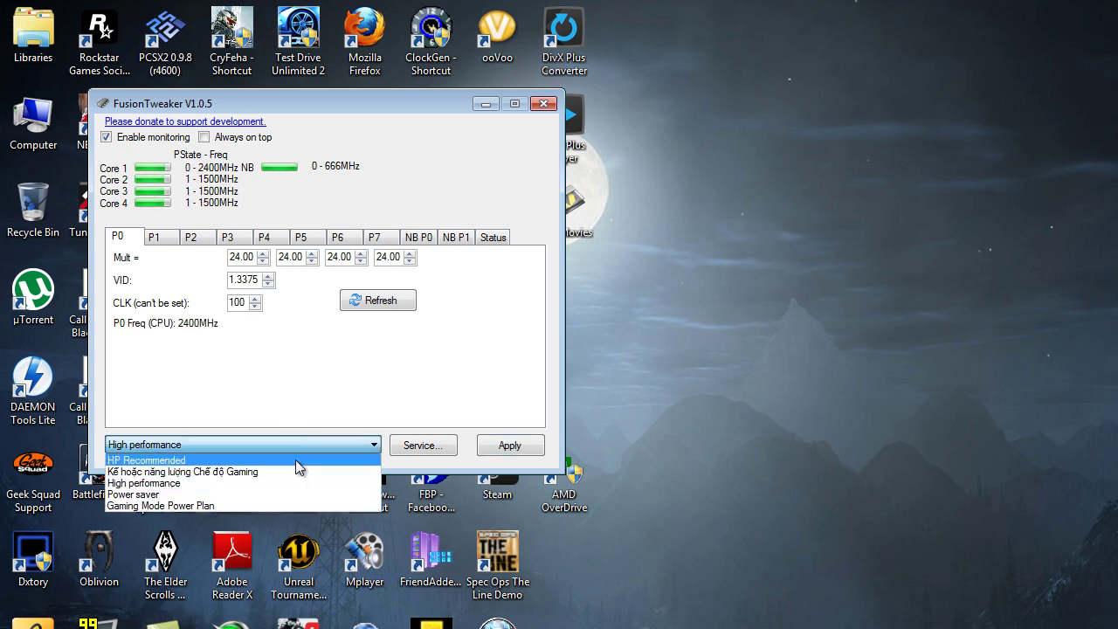
pyautogui.click(284, 495)
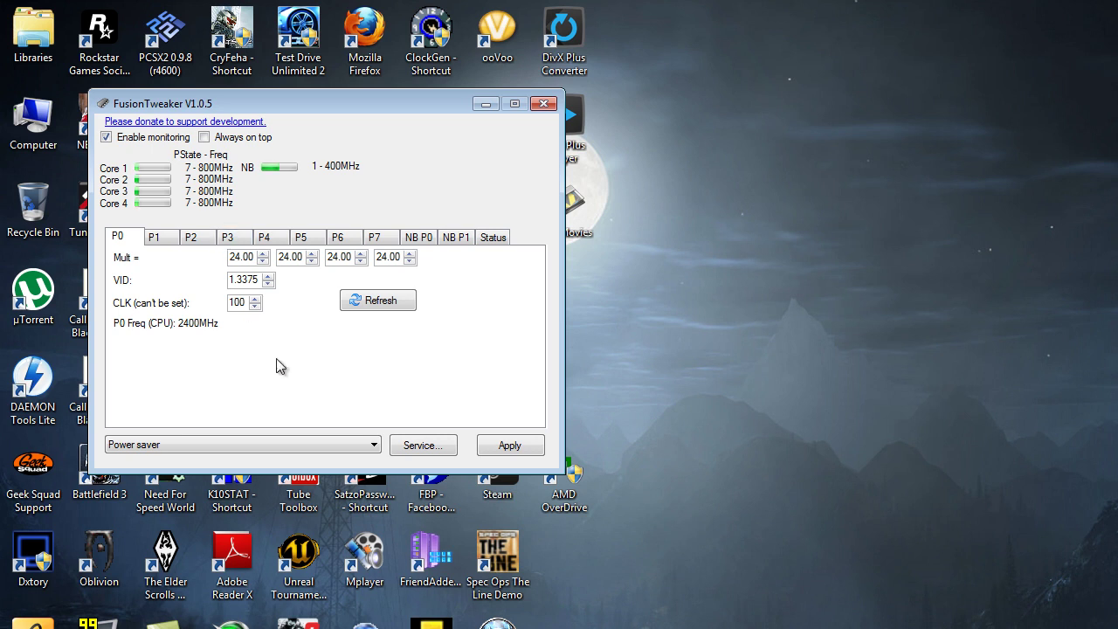
# Select and apply the Gaming Mode Power Plan so the cores run at 1500 MHz
pyautogui.click(312, 444)
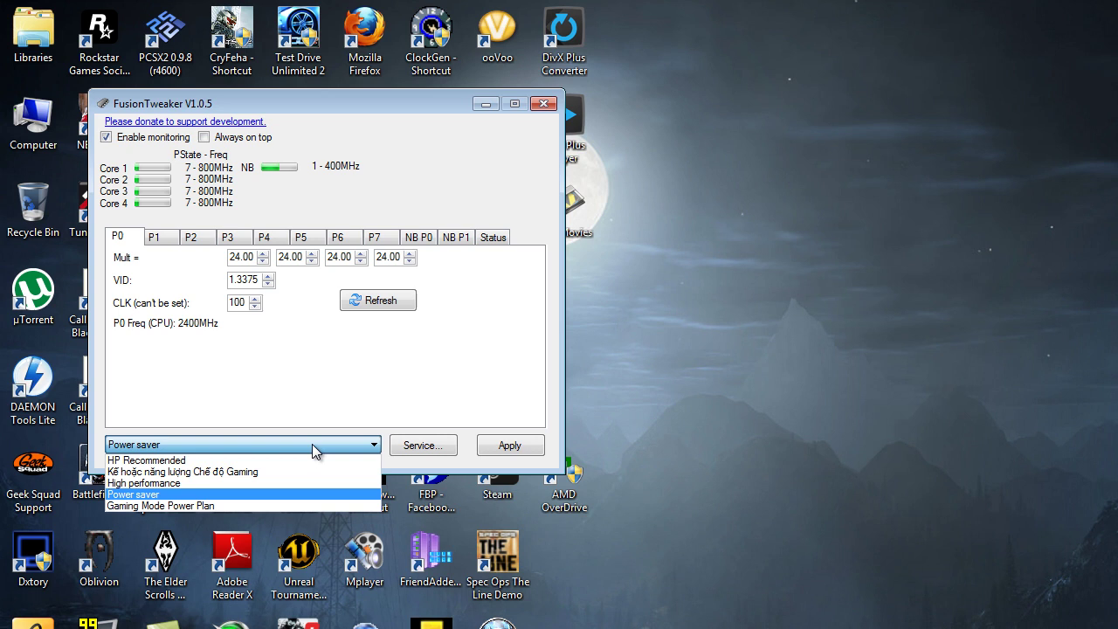
pyautogui.click(289, 505)
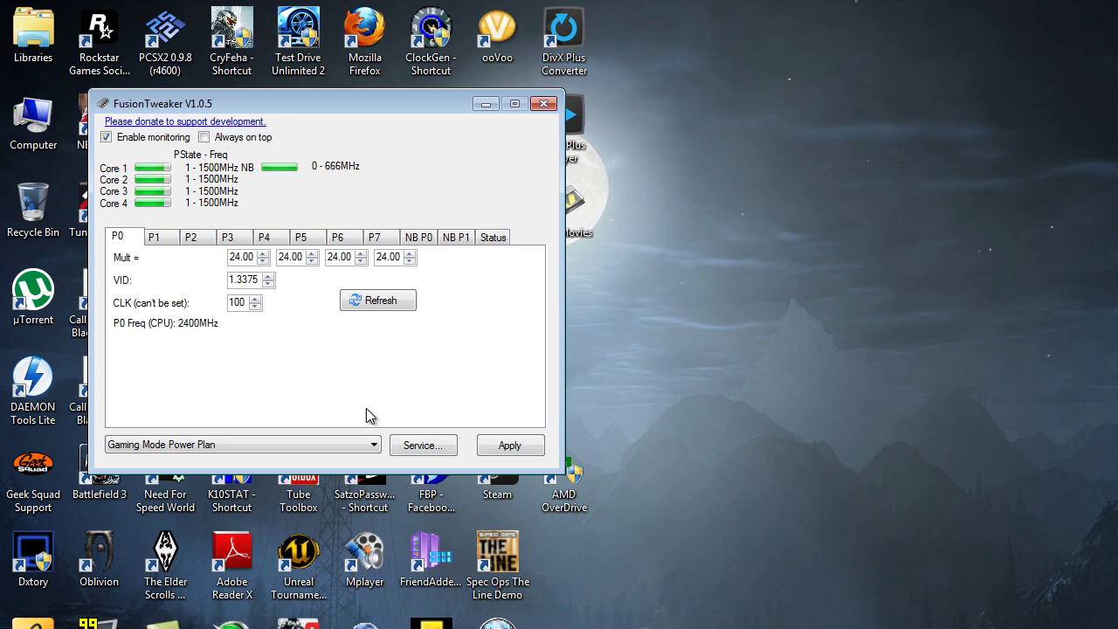
pyautogui.click(513, 445)
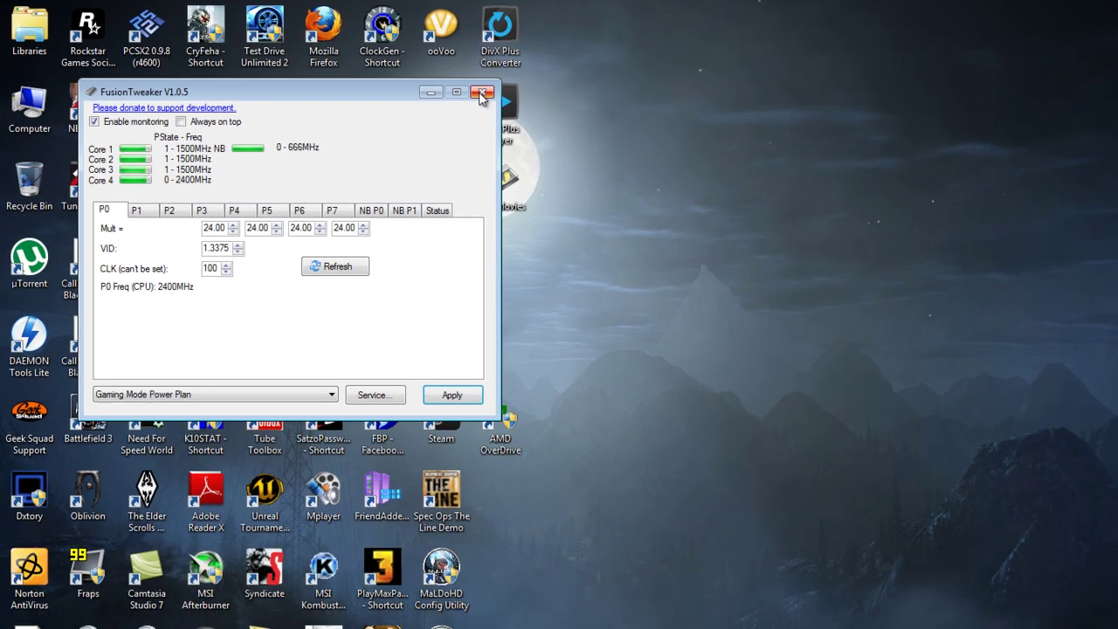
# Close the FusionTweaker window to return to the Windows 7 desktop
pyautogui.click(481, 92)
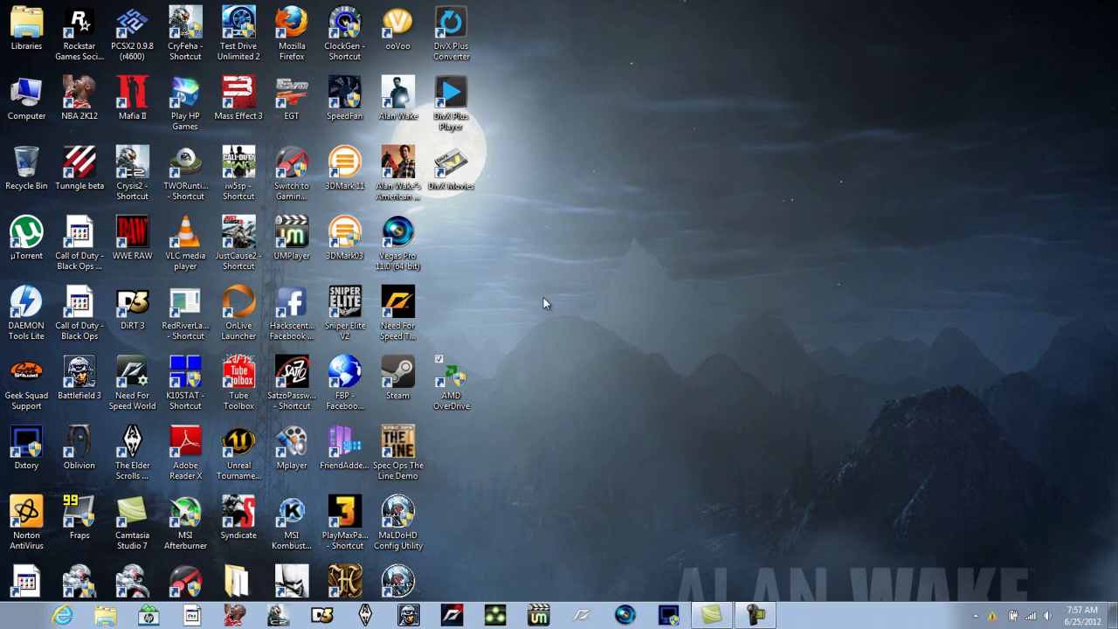